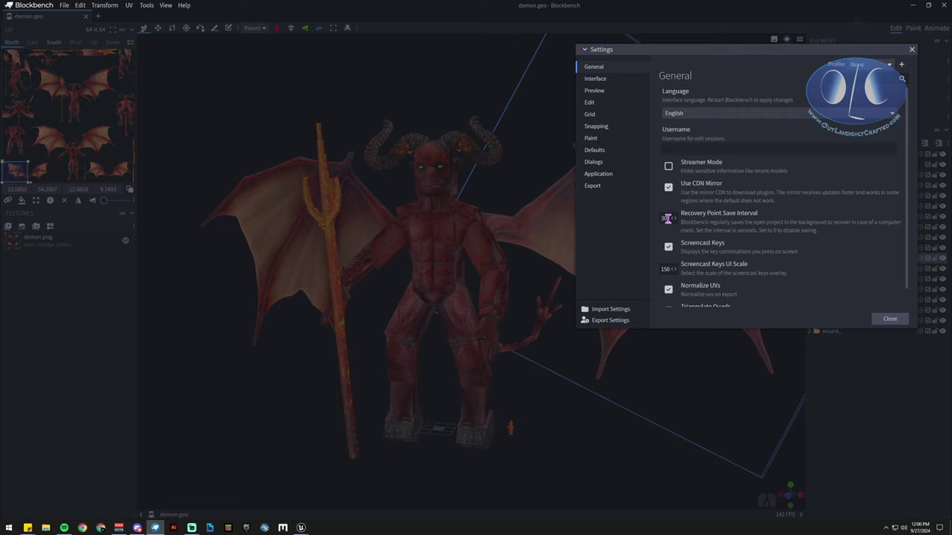
Set the Recovery Point Save Interval to 0 and close the Settings dialog.
left_click_drag(668, 218, 613, 229)
left_click(664, 218)
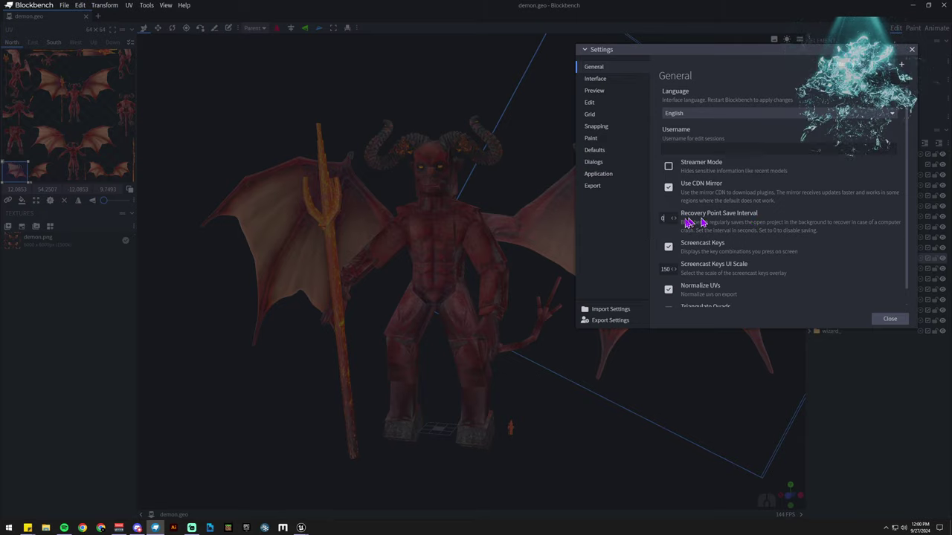
left_click(890, 320)
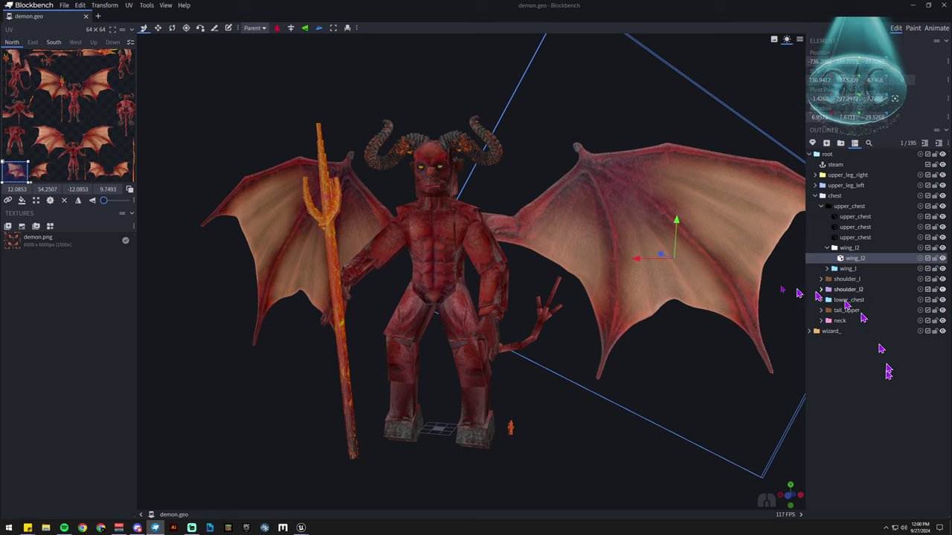
Use the Knife Tool to slice the left wing into several wing_l pieces.
left_click(216, 30)
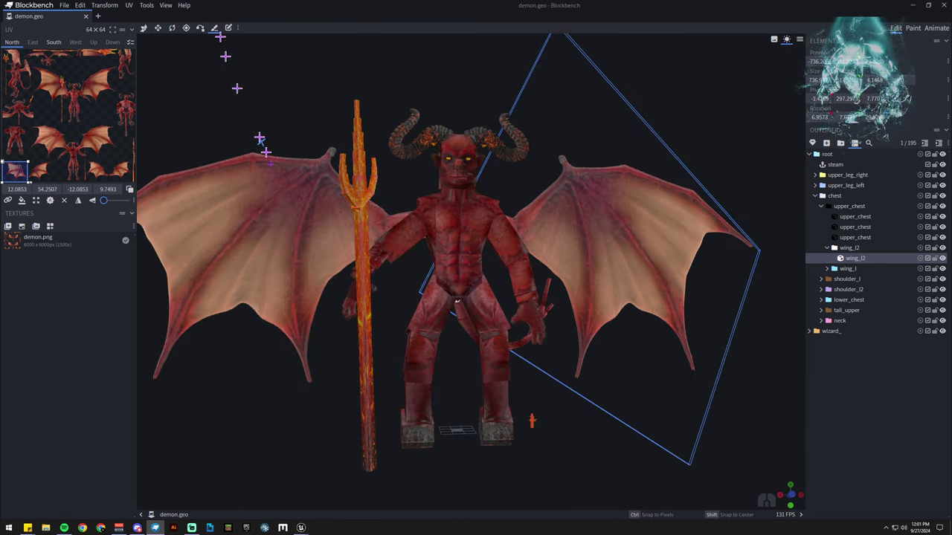
left_click(242, 201)
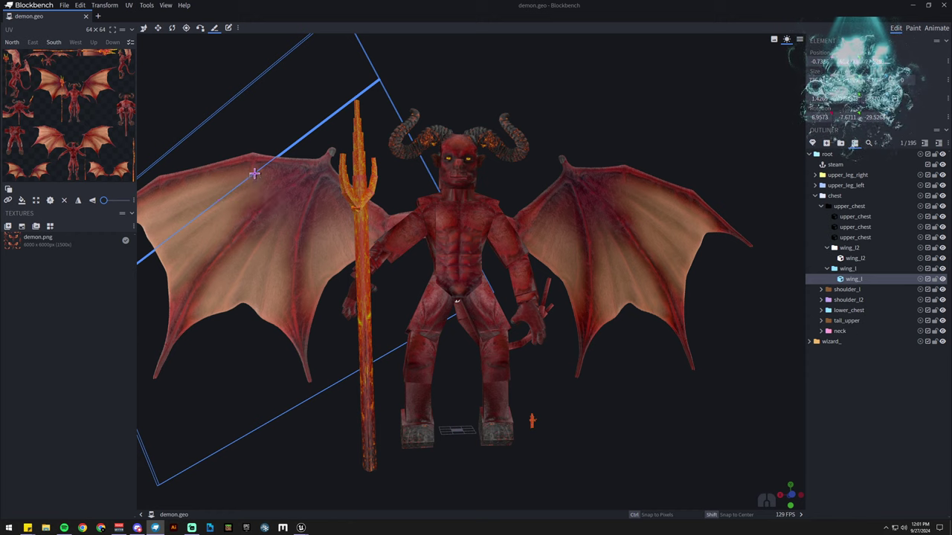
left_click(251, 176)
left_click(279, 246)
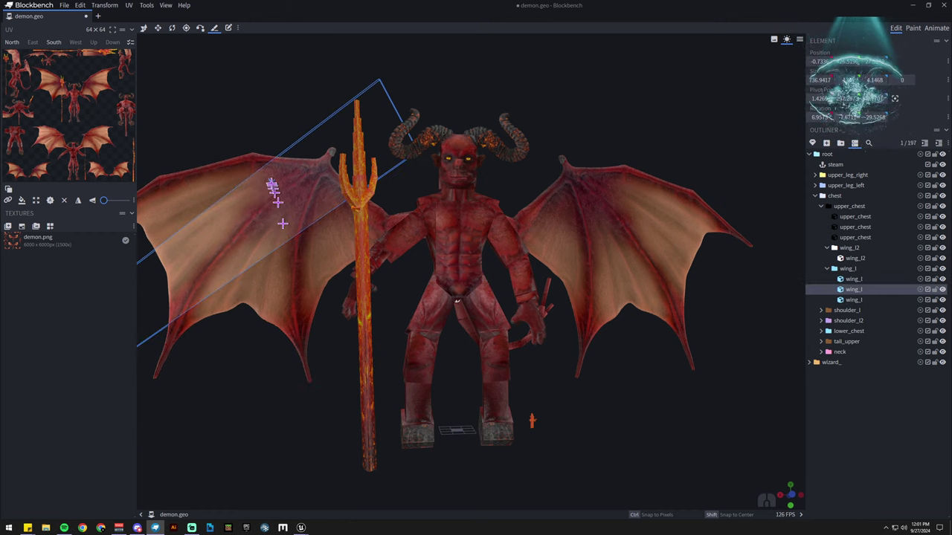
left_click(287, 207)
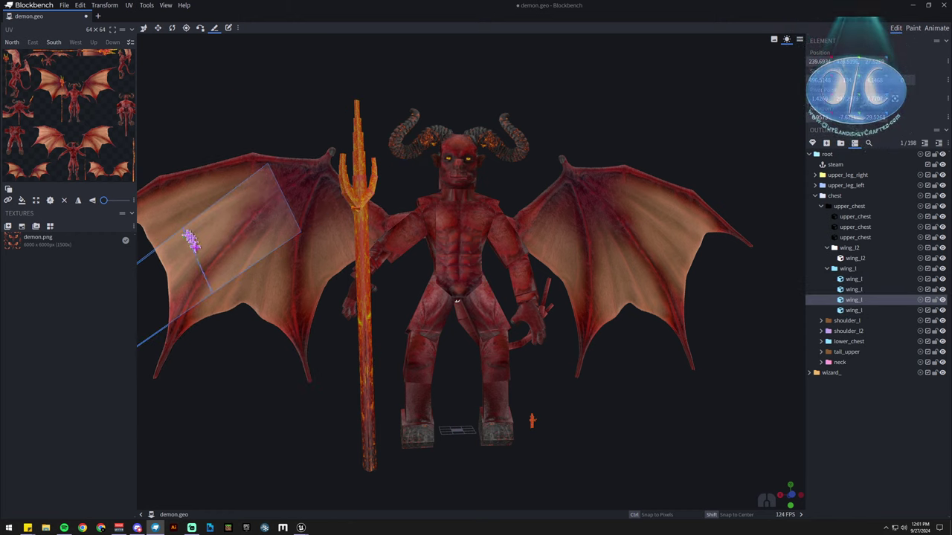
left_click(196, 264)
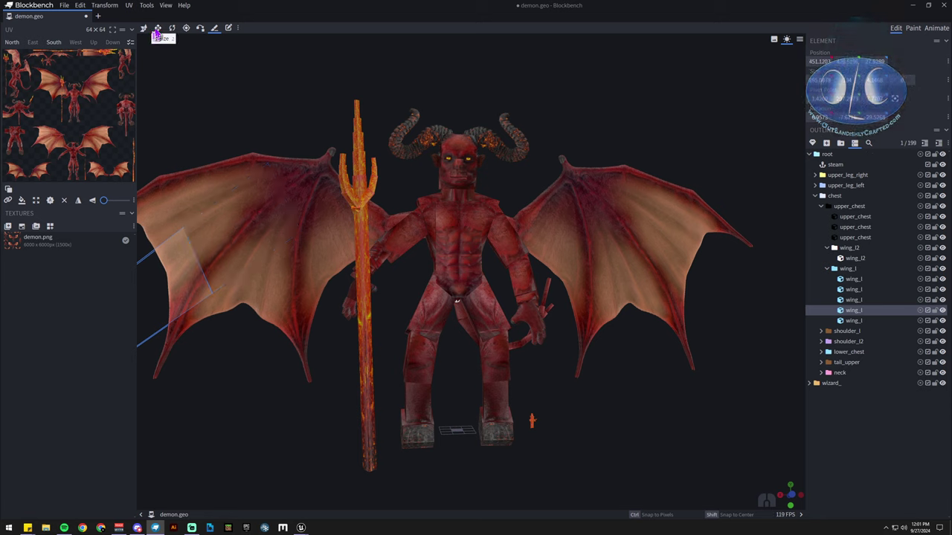
Move one cut wing piece slightly along its depth axis.
left_click(157, 29)
left_click(225, 236)
mouse_move(223, 226)
left_mouse_down()
mouse_move(191, 214)
mouse_move(220, 225)
left_mouse_up()
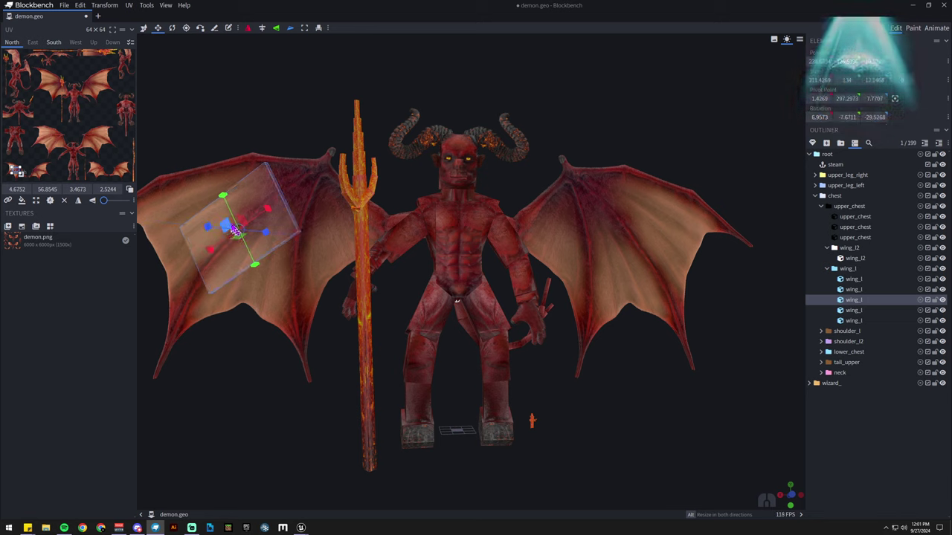
Delete one cut wing_l piece, then select and inspect the remaining wing pieces.
key("Delete")
left_click(329, 187)
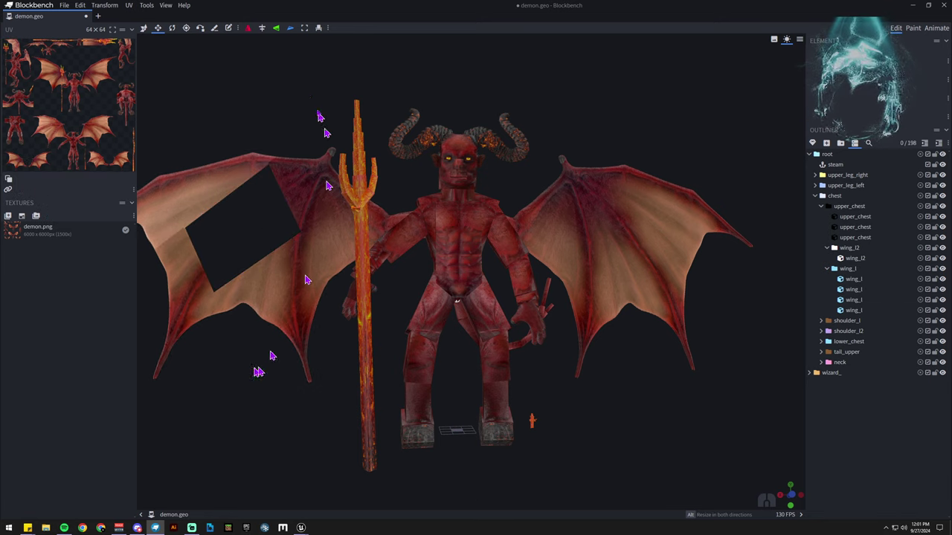
left_click_drag(253, 468, 401, 417)
left_click(379, 279)
left_click(180, 159)
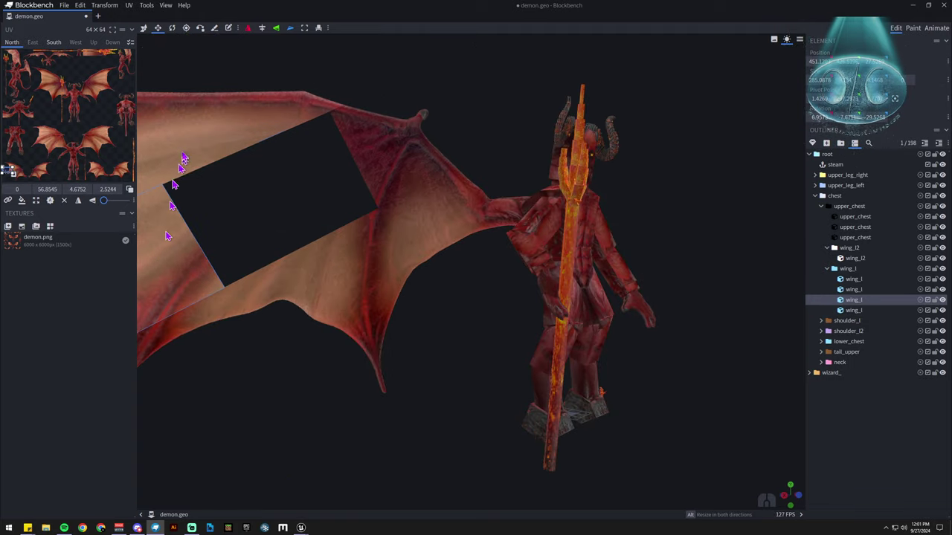
left_click(389, 159)
left_click_drag(393, 161, 335, 435)
left_click(408, 311)
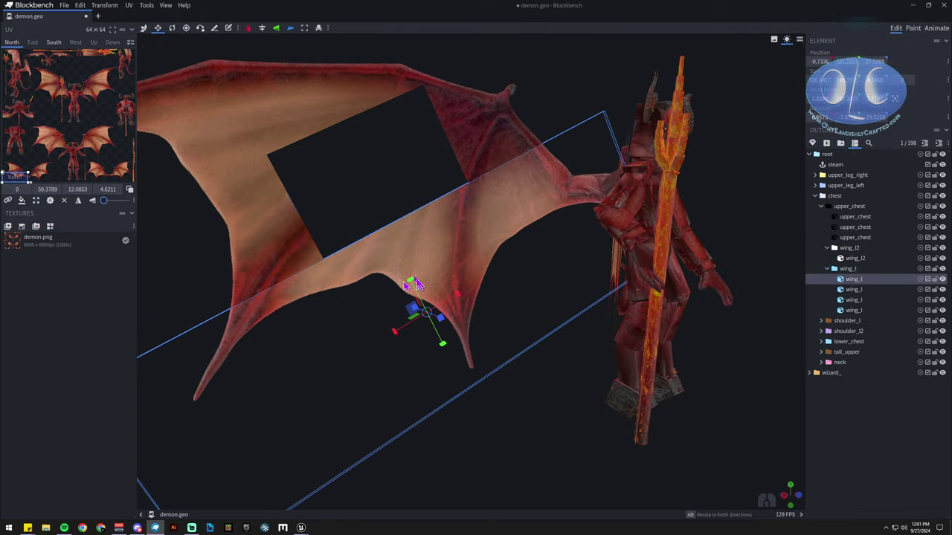
left_click_drag(408, 310, 515, 467)
left_click(664, 357)
left_click_drag(455, 501, 384, 513)
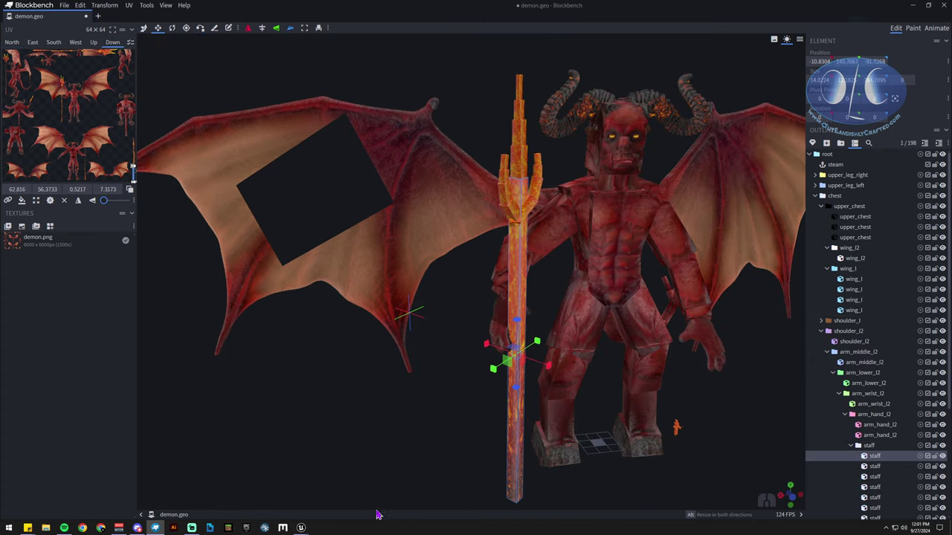
Undo the extra edits, remove the chosen wing_l piece, and check the wing.
key("ctrl+z")
key("ctrl+z")
key("ctrl+z")
key("ctrl+z")
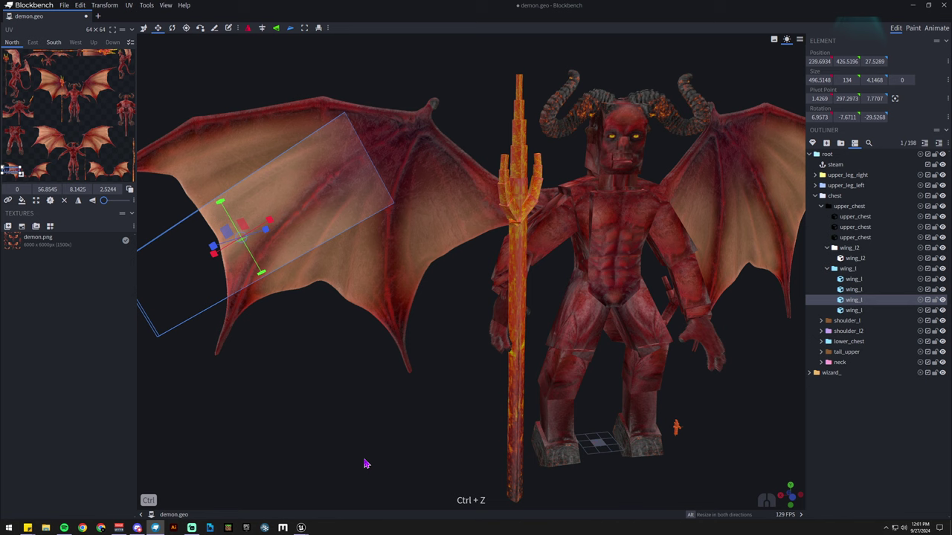
key("ctrl+z")
mouse_move(340, 439)
left_mouse_down()
mouse_move(444, 444)
mouse_move(332, 425)
left_mouse_up()
left_click_drag(409, 435, 446, 428)
left_click_drag(603, 442, 558, 452)
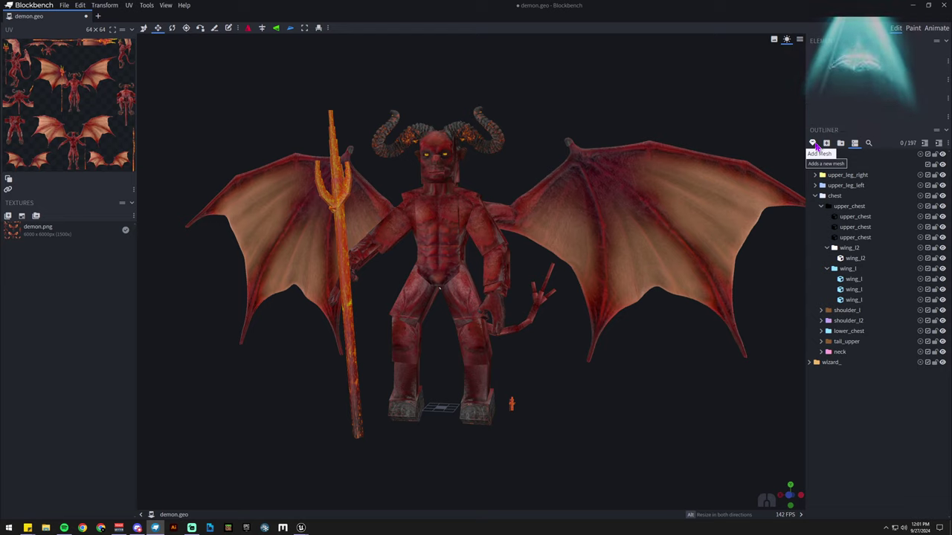
Open the installed Plugins list from the File menu and show Meshy's details.
left_click(64, 5)
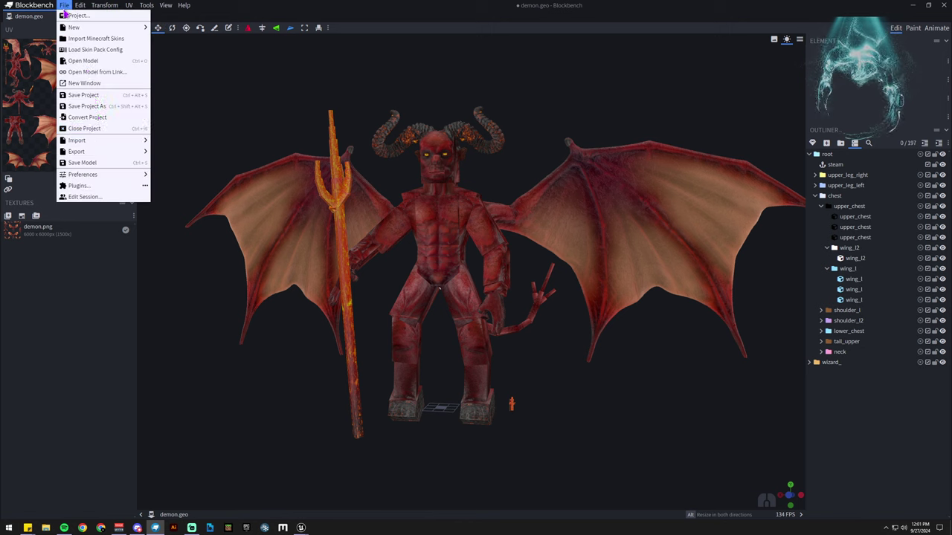
left_click(95, 186)
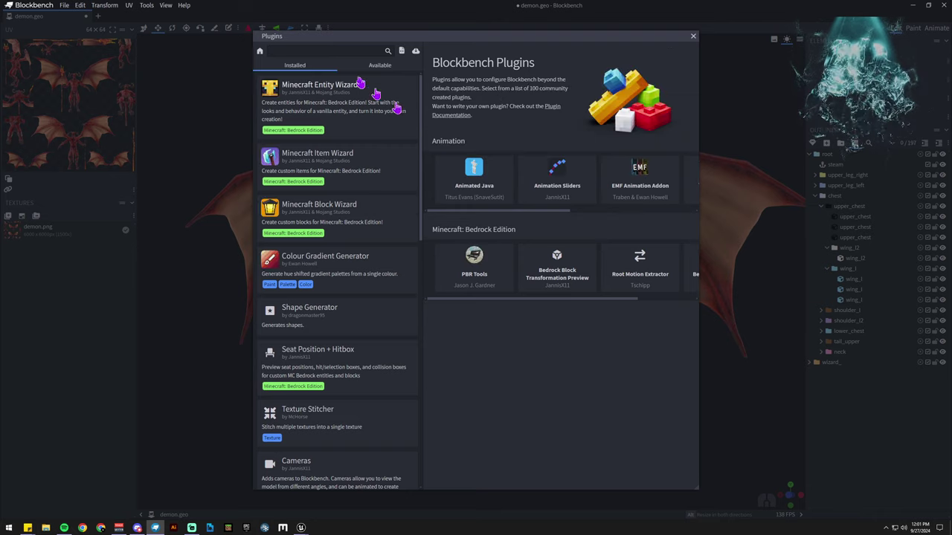
scroll(350, 282, "down", 10)
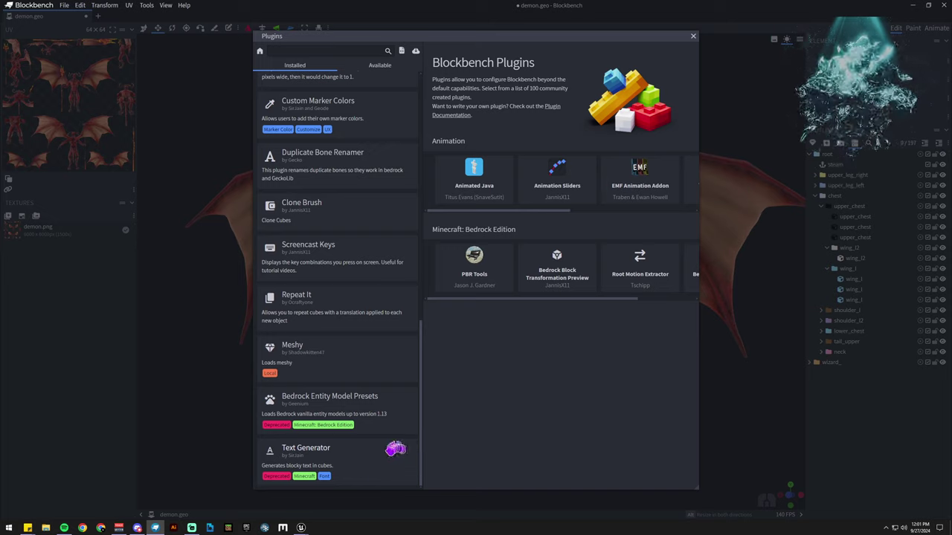
left_click(365, 364)
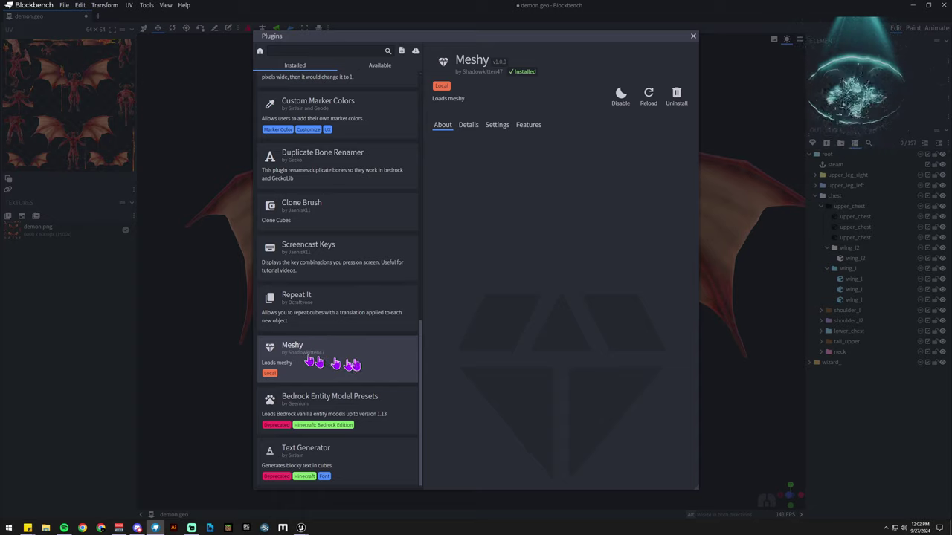
scroll(378, 348, "up", 5)
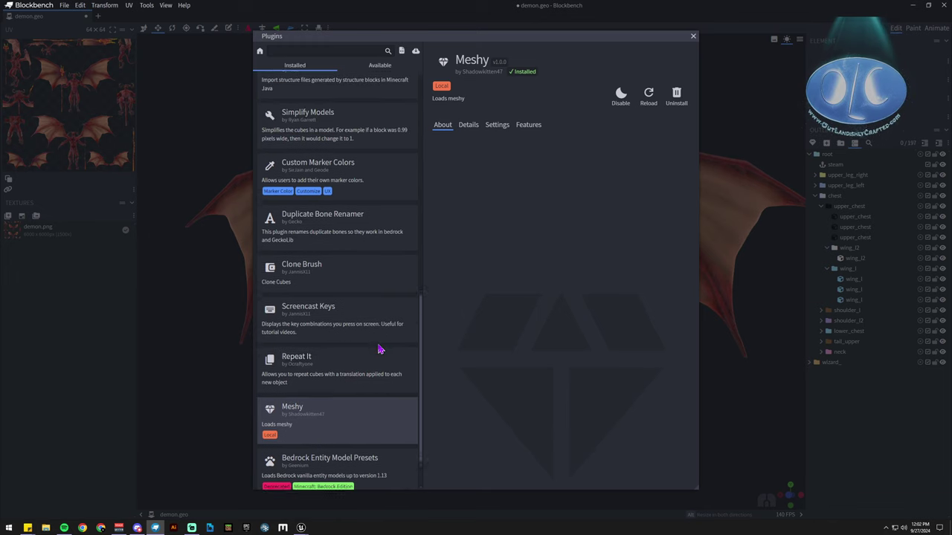
scroll(378, 348, "up", 6)
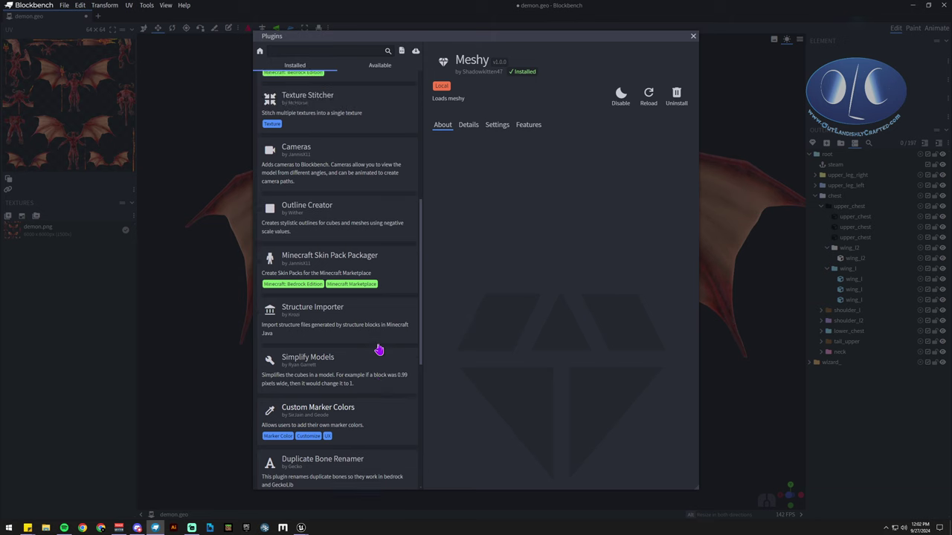
scroll(378, 350, "up", 3)
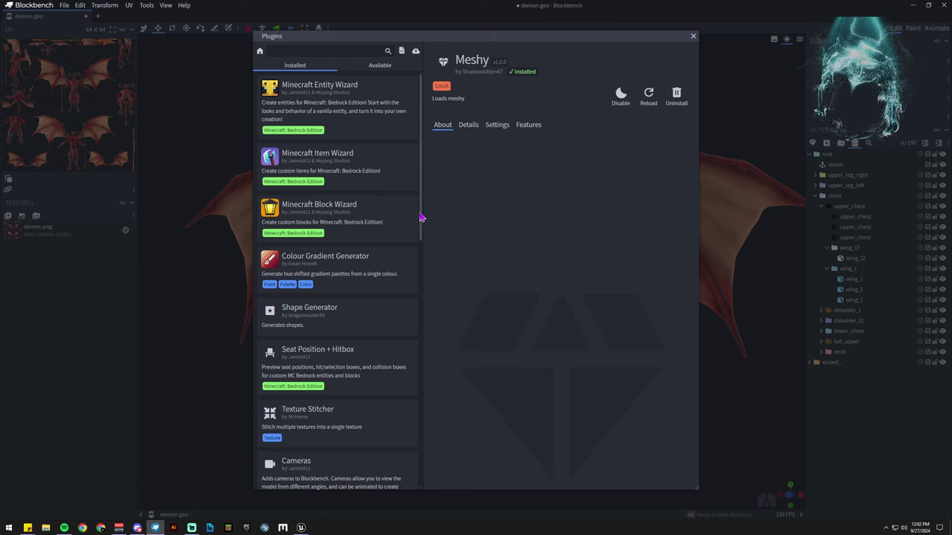
left_click_drag(420, 218, 421, 304)
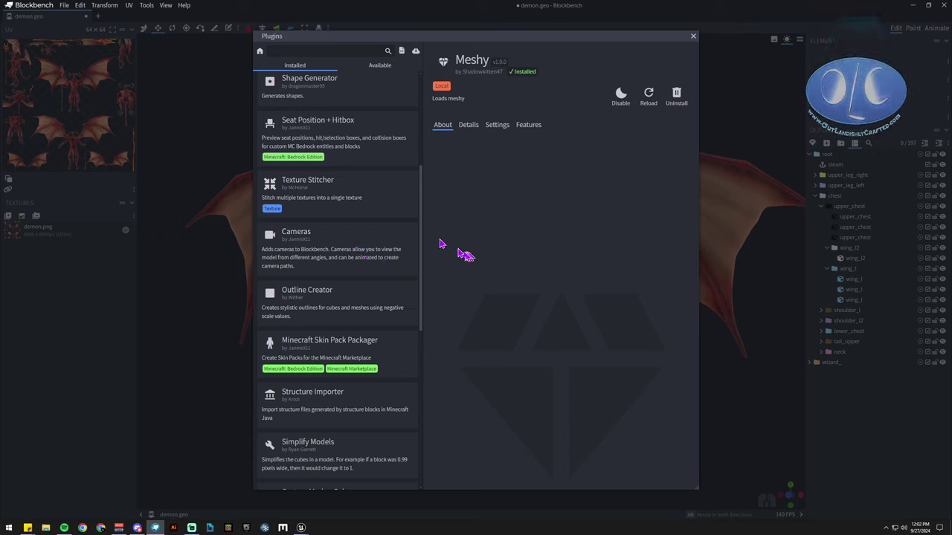
left_click_drag(424, 246, 411, 414)
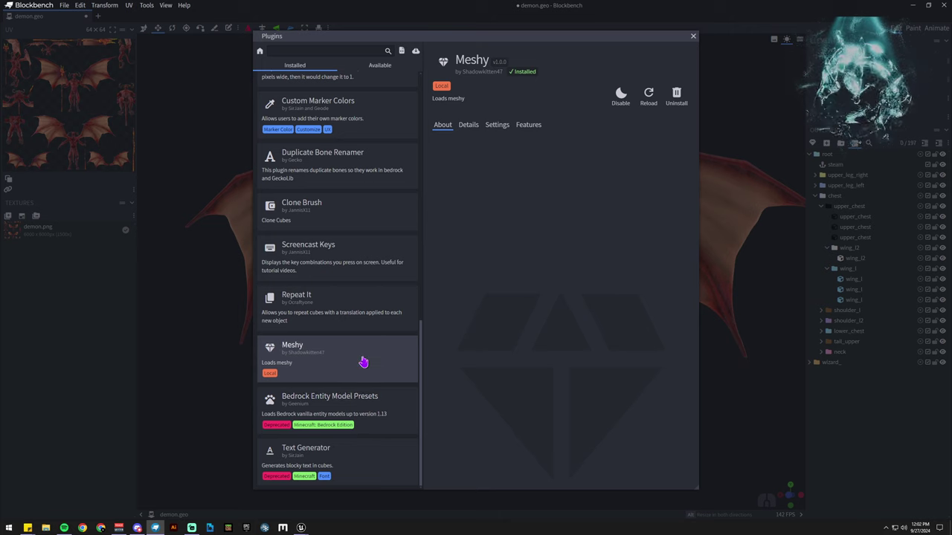
scroll(371, 331, "up", 2)
scroll(374, 322, "up", 3)
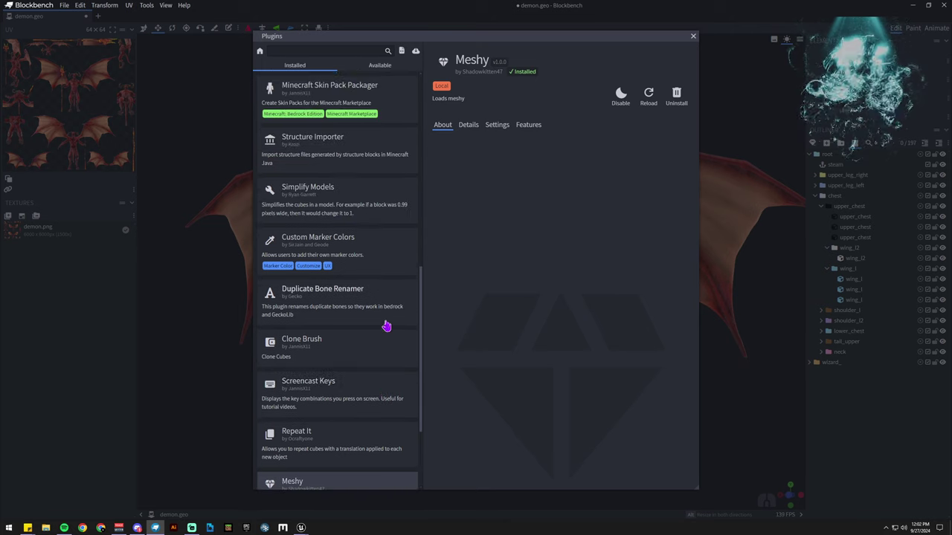
scroll(386, 326, "up", 5)
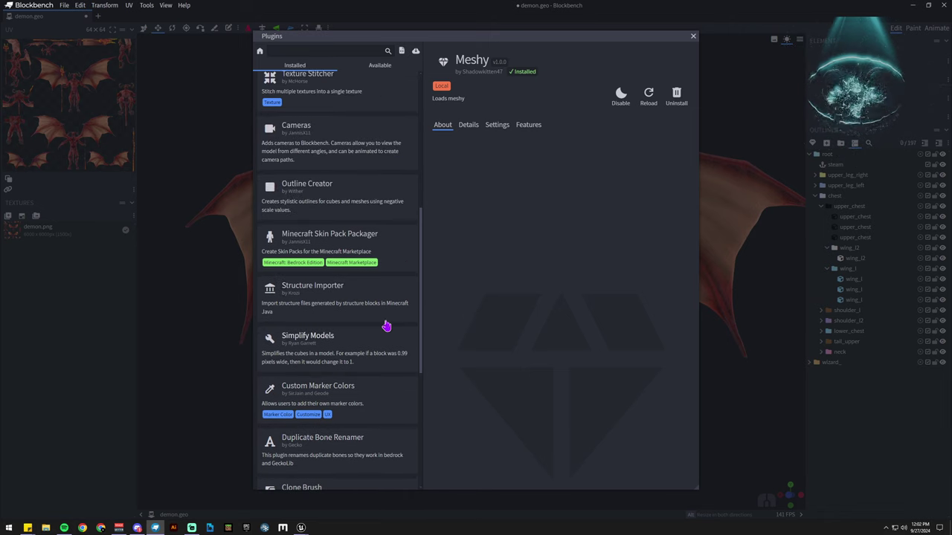
Close the Plugins dialog and select the demon's wing_l2 piece, viewing it from several angles.
left_click(693, 35)
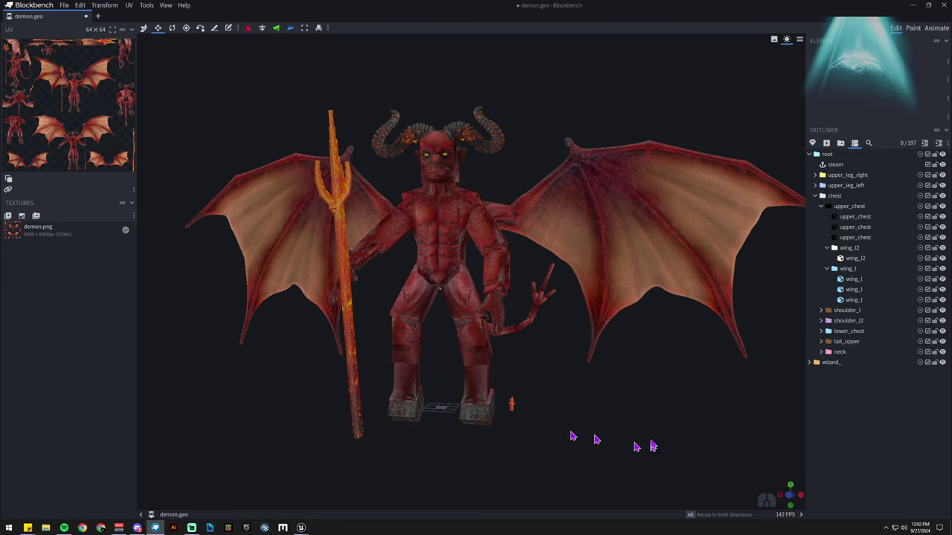
left_click_drag(652, 443, 609, 435)
left_click(588, 201)
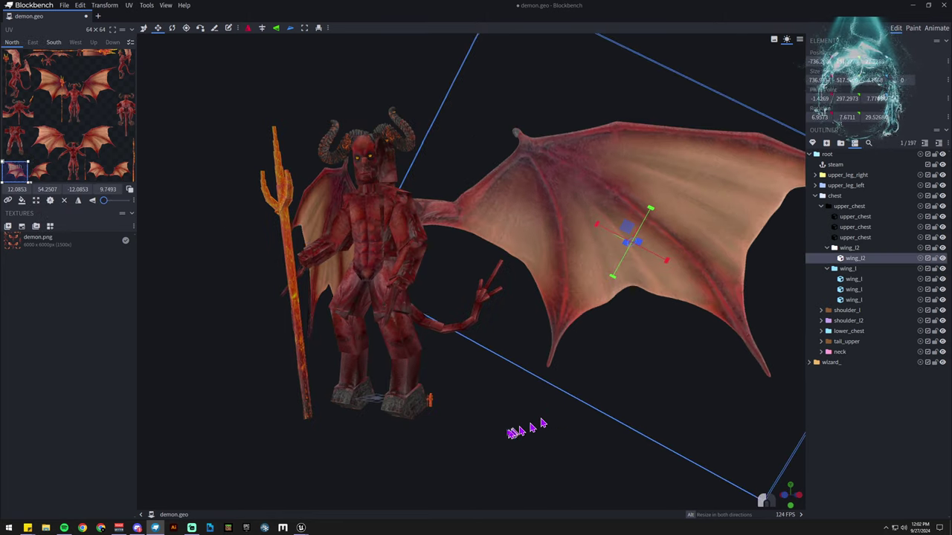
left_click_drag(513, 429, 266, 432)
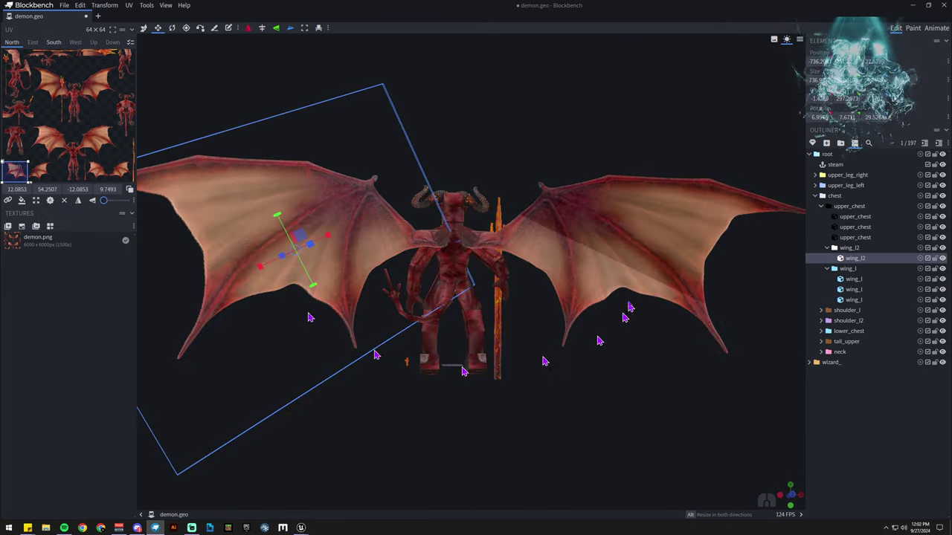
left_click_drag(468, 446, 822, 467)
left_click_drag(546, 469, 514, 453)
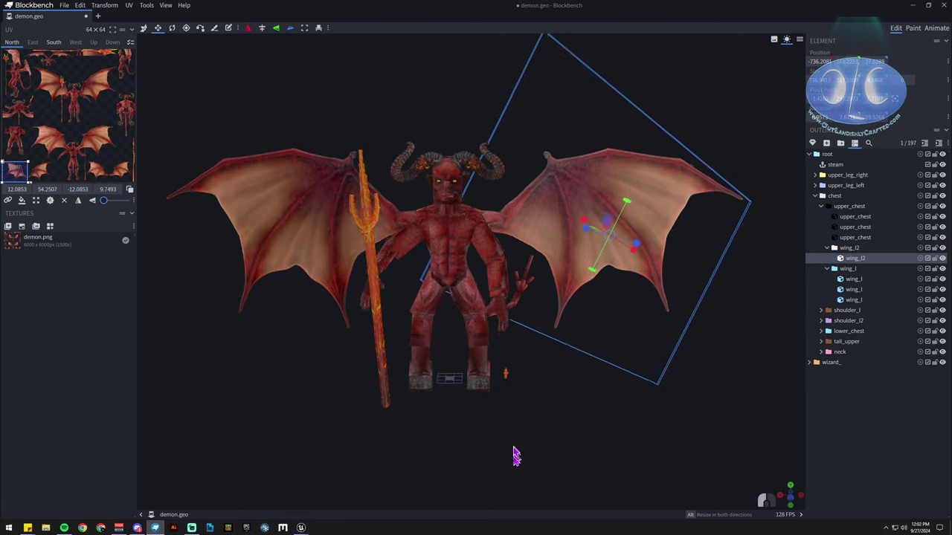
Through File > Preferences > Settings, set Recovery Point Save Interval to 0 and close.
left_click(65, 6)
mouse_move(107, 177)
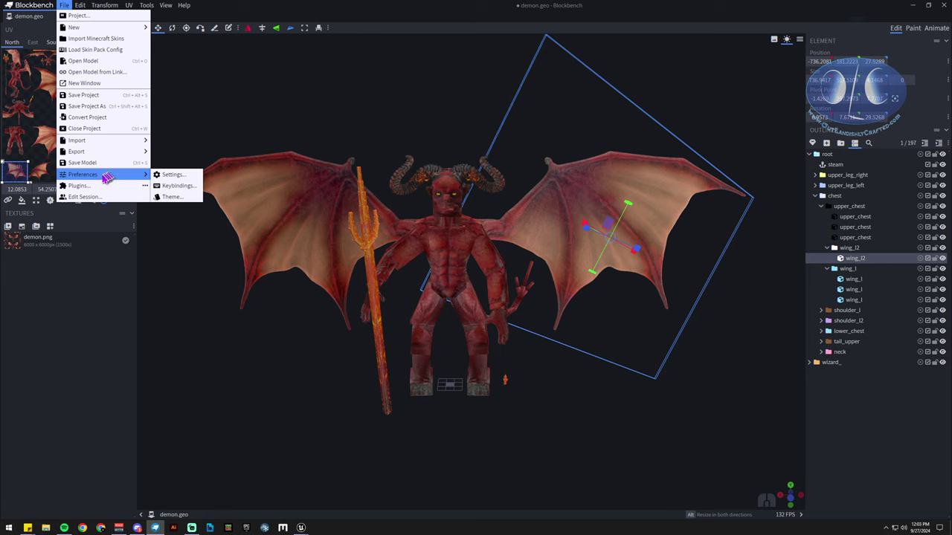
left_click(171, 174)
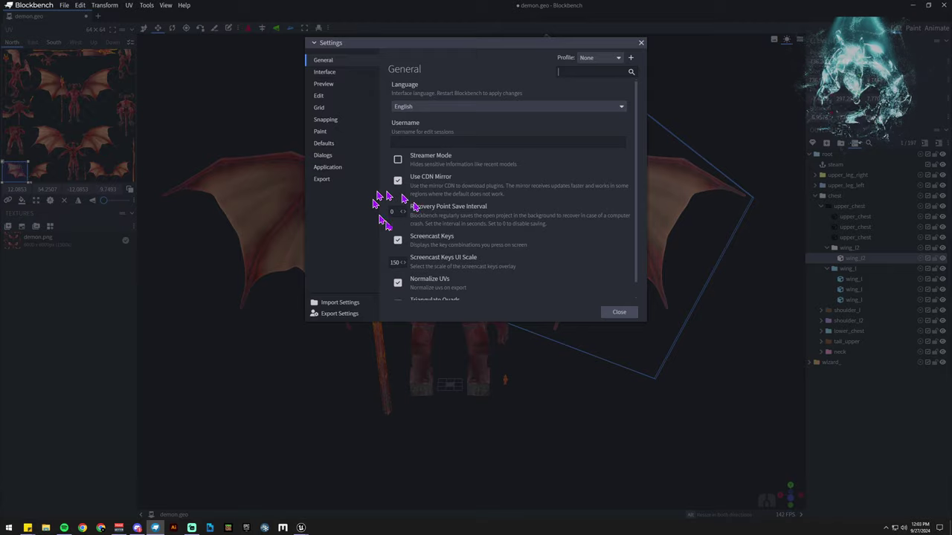
left_click(620, 313)
left_click_drag(594, 427, 424, 382)
left_click_drag(588, 435, 538, 414)
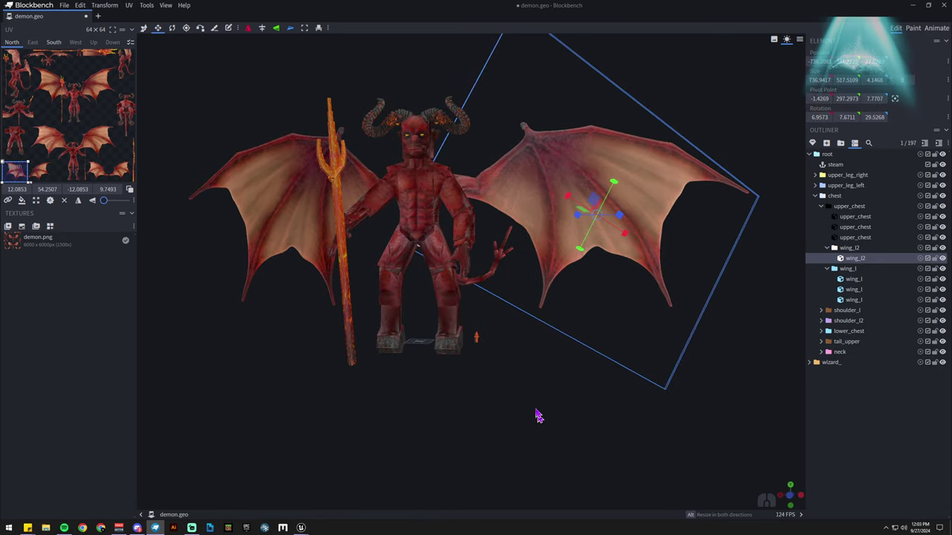